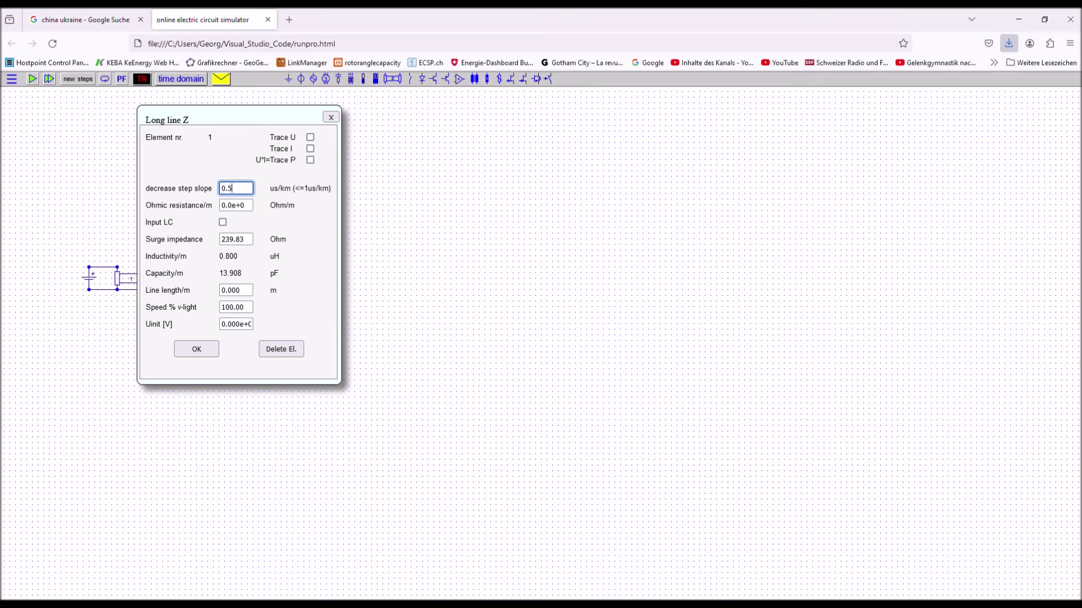
# - Select the long line's Ohmic resistance-per-metre value so it can be replaced
pyautogui.moveTo(252, 207); pyautogui.dragTo(224, 208)
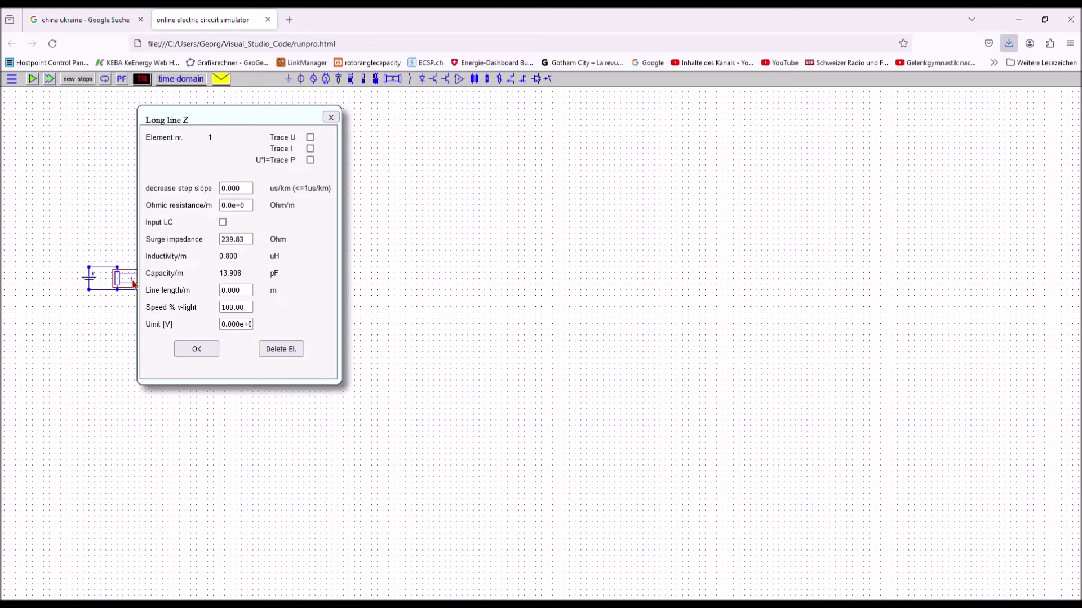
# - Select the long line's decrease step slope value in the Long line Z dialog
pyautogui.doubleClick(236, 188)
# - Enter step slope 0.5 and resistance 1E-5 Ohm/m, and start entering the line length with 6
pyautogui.press('BackSpace')
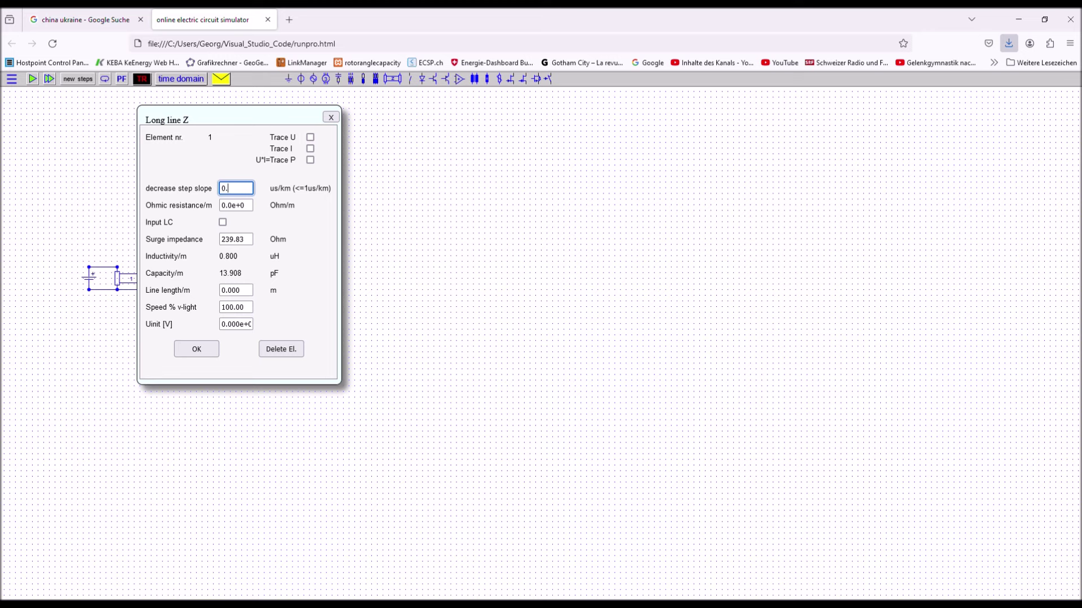
pyautogui.write('0.5')
pyautogui.doubleClick(235, 205)
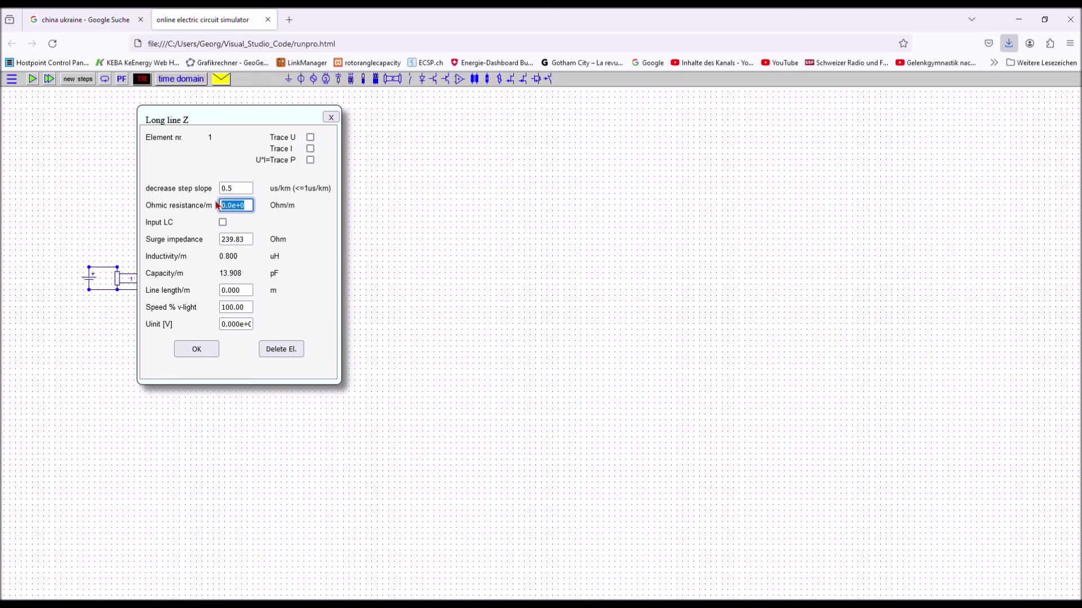
pyautogui.press('BackSpace')
pyautogui.write('1E-5')
pyautogui.click(223, 290)
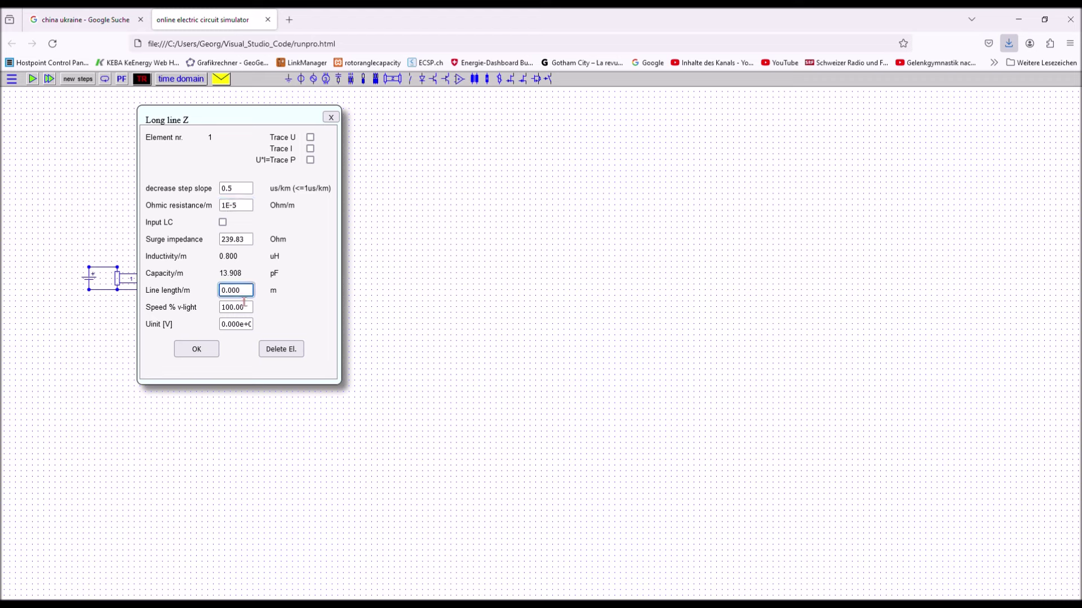
pyautogui.write('6')
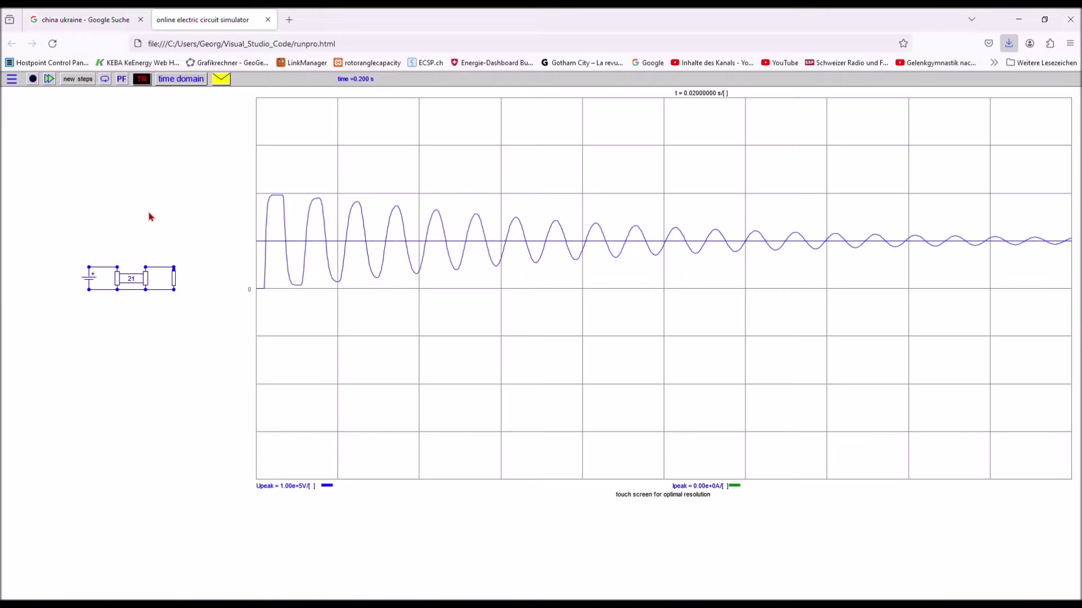
# - Apply the line settings to plot the oscillation, then drag the line's slider down for stronger damping
pyautogui.click(174, 277)
pyautogui.moveTo(176, 278); pyautogui.dragTo(176, 297)
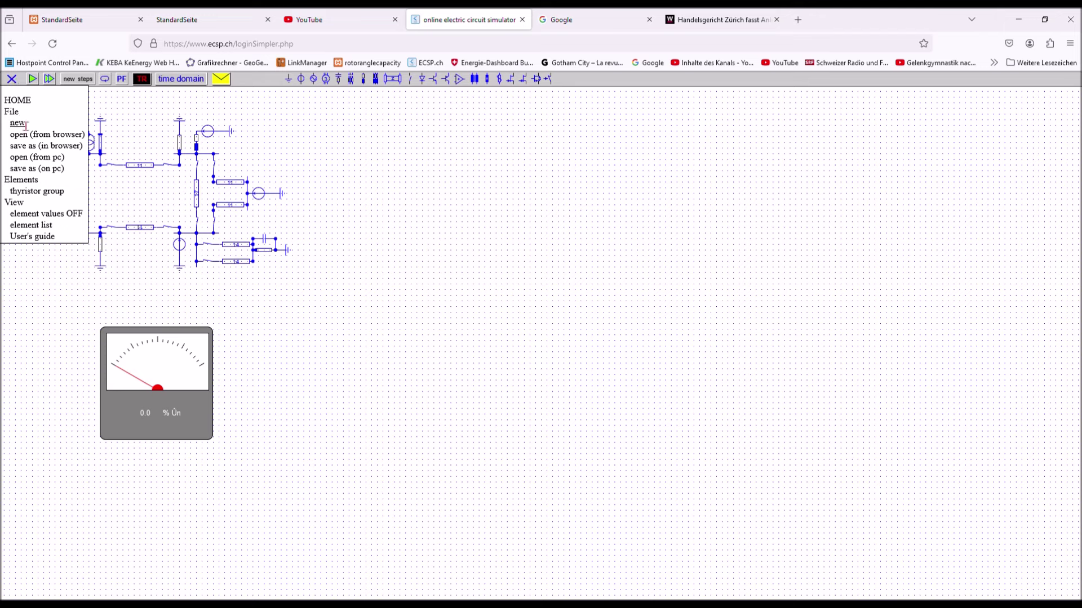
# - Start a new empty circuit with File > new
pyautogui.click(23, 124)
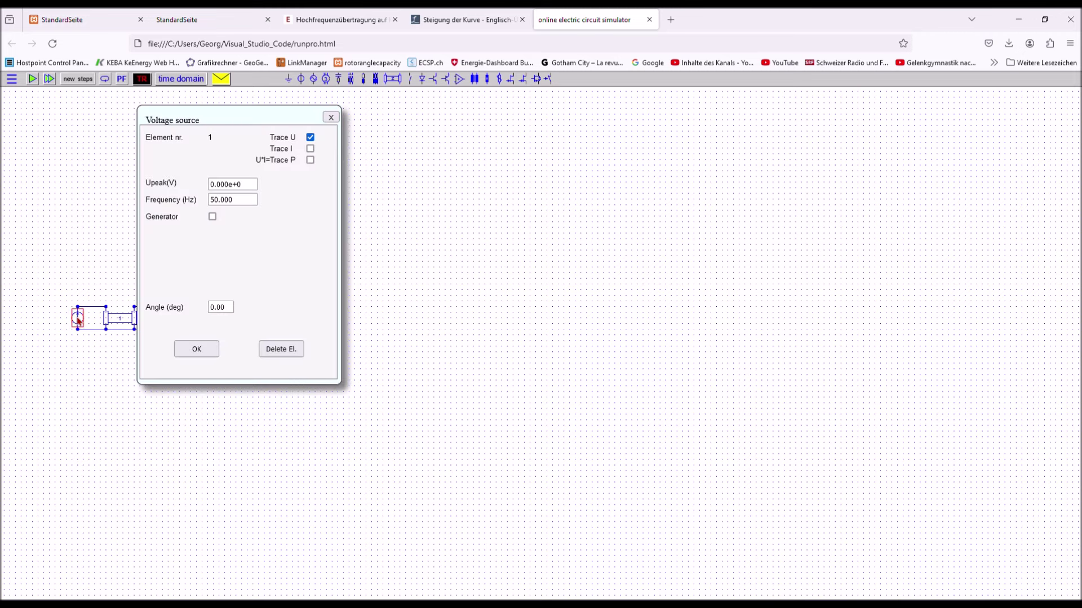
# - Set the voltage source's Upeak to 100E3 V and untick Trace U
pyautogui.click(233, 184)
pyautogui.press('BackSpace')
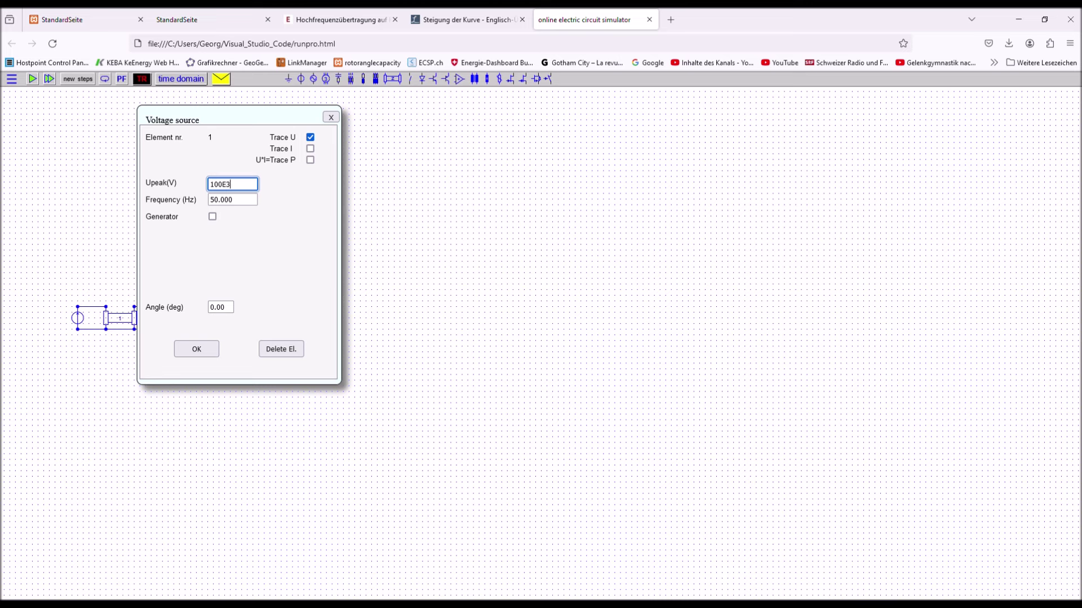
pyautogui.press('Return')
pyautogui.click(311, 139)
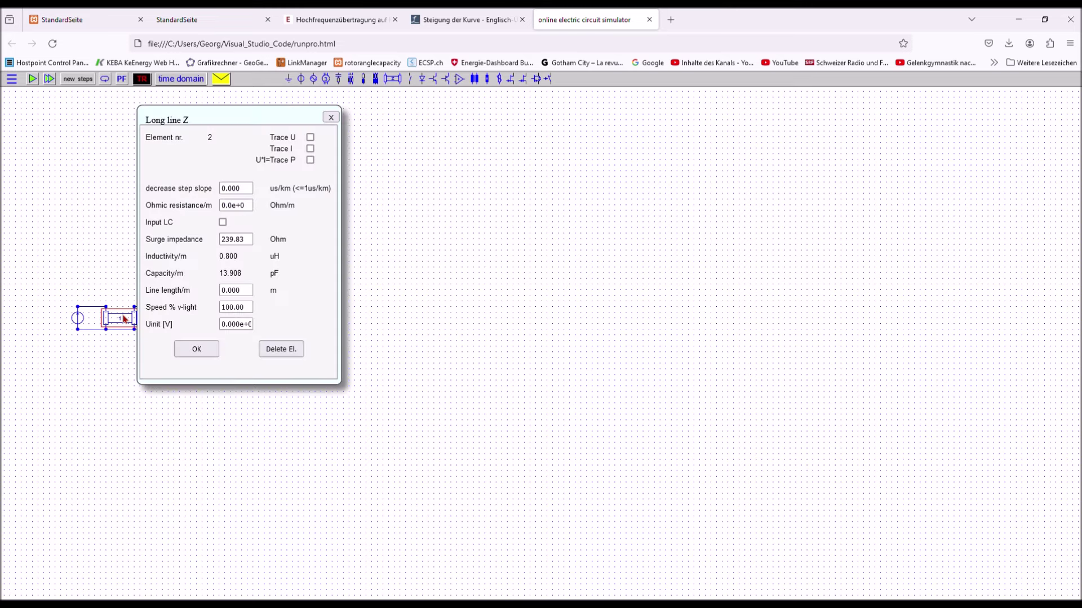
# - Give the long line step slope 0.5, resistance 1E-5 Ohm/m and length 600000 m, then apply
pyautogui.click(248, 190)
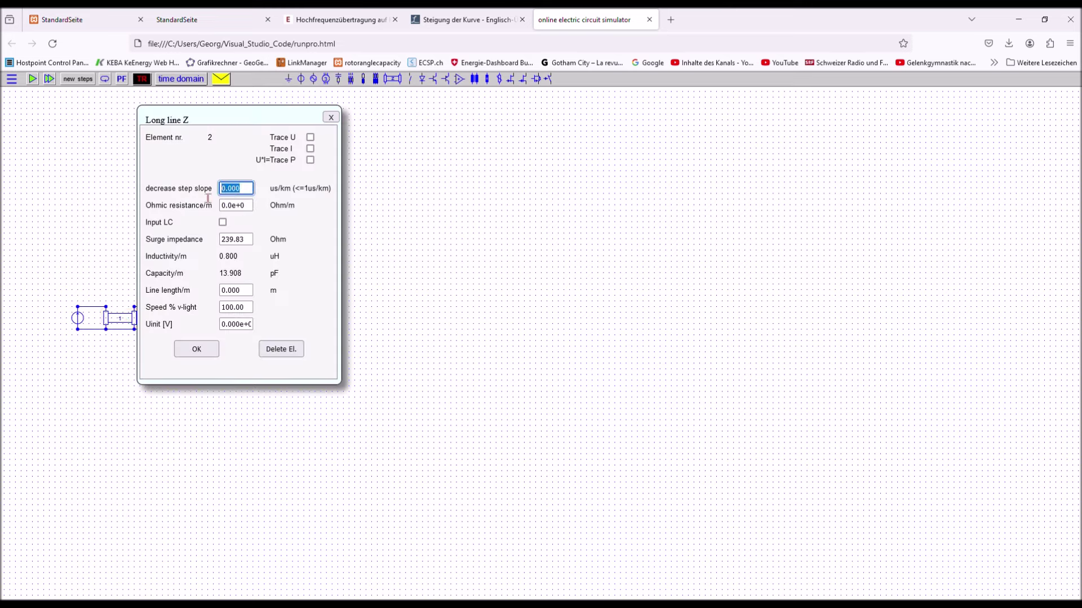
pyautogui.press('BackSpace')
pyautogui.press('Tab')
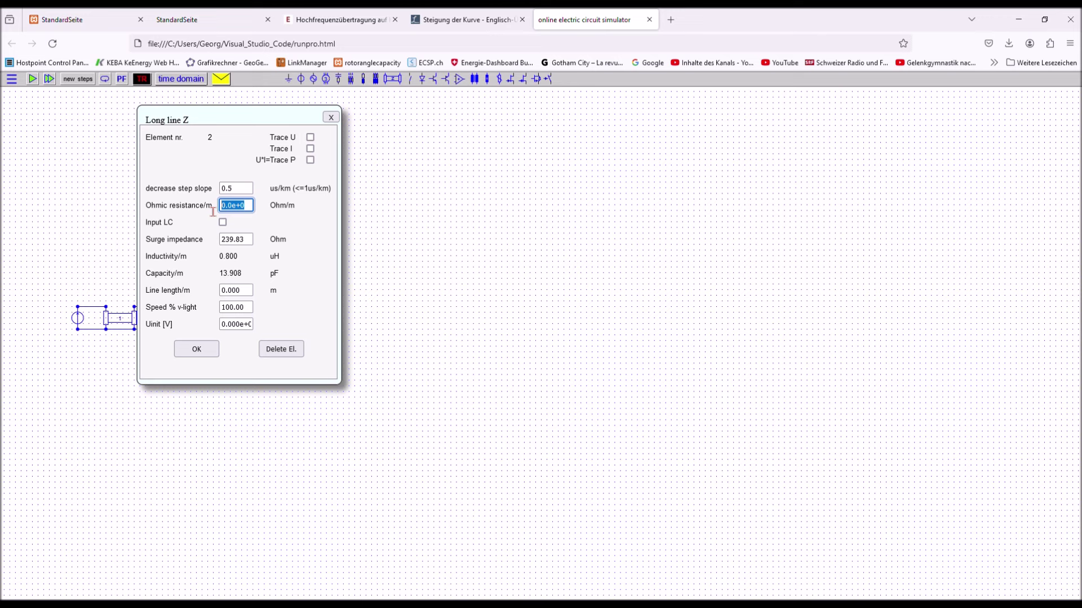
pyautogui.press('BackSpace')
pyautogui.press('Return')
pyautogui.click(234, 291)
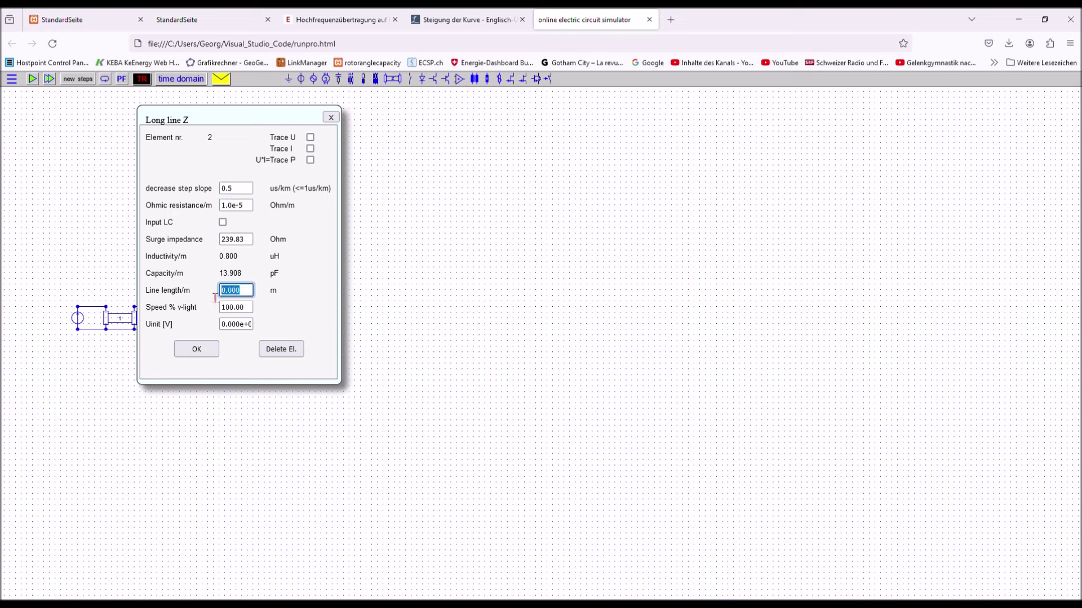
pyautogui.press('BackSpace')
pyautogui.click(223, 223)
pyautogui.click(223, 223)
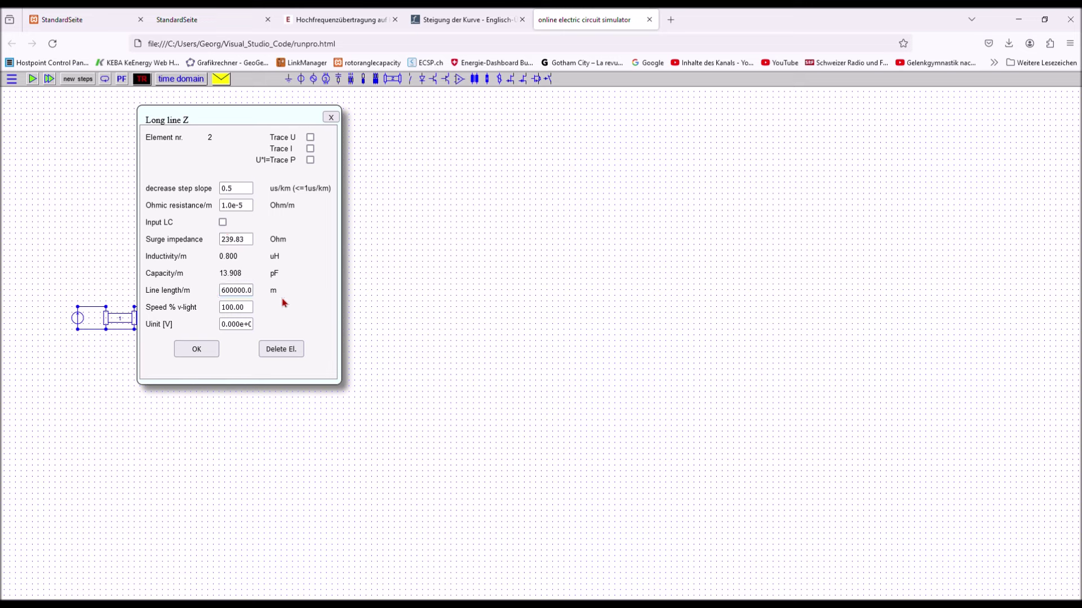
pyautogui.click(197, 350)
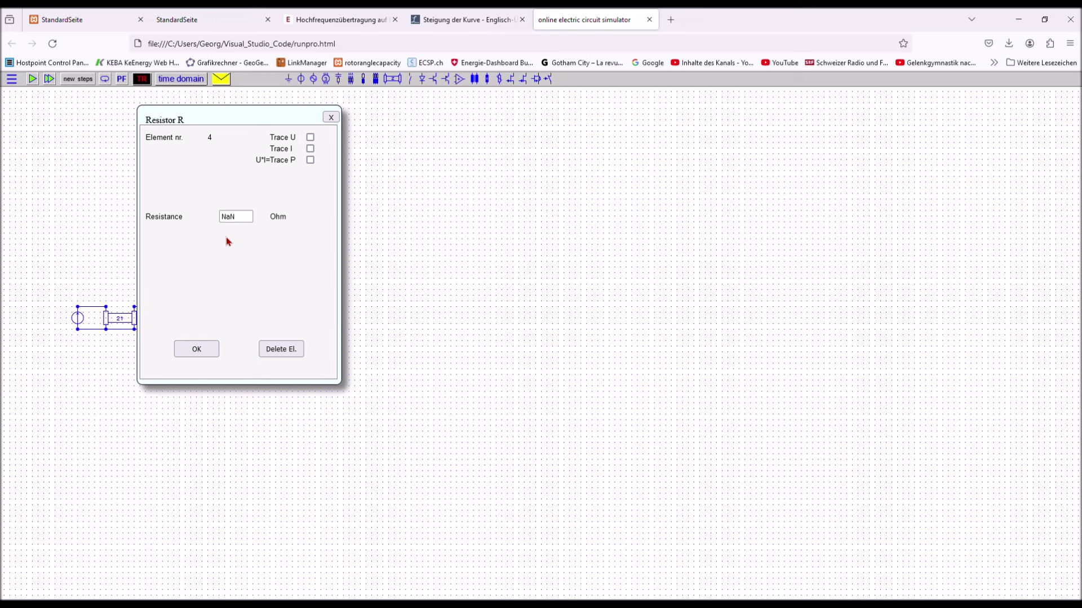
# - Replace the resistor's NaN resistance with 1E3 Ohm
pyautogui.press('BackSpace')
pyautogui.press('Return')
# - Trace the resistor's voltage and current, set simulation time to 0.1 s, and run
pyautogui.click(310, 137)
pyautogui.click(310, 149)
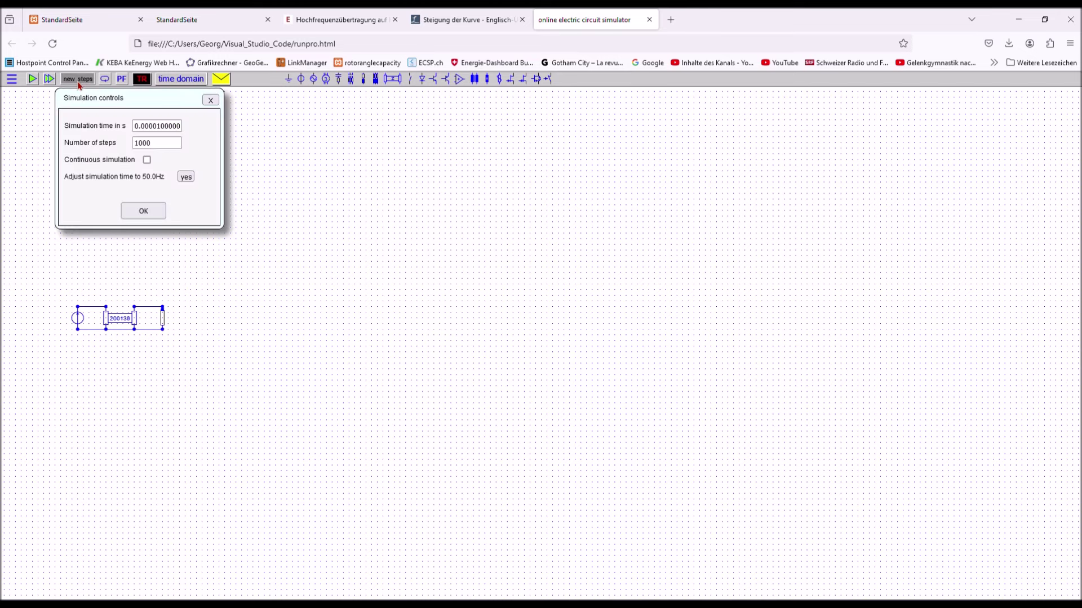
pyautogui.moveTo(138, 126); pyautogui.dragTo(172, 126)
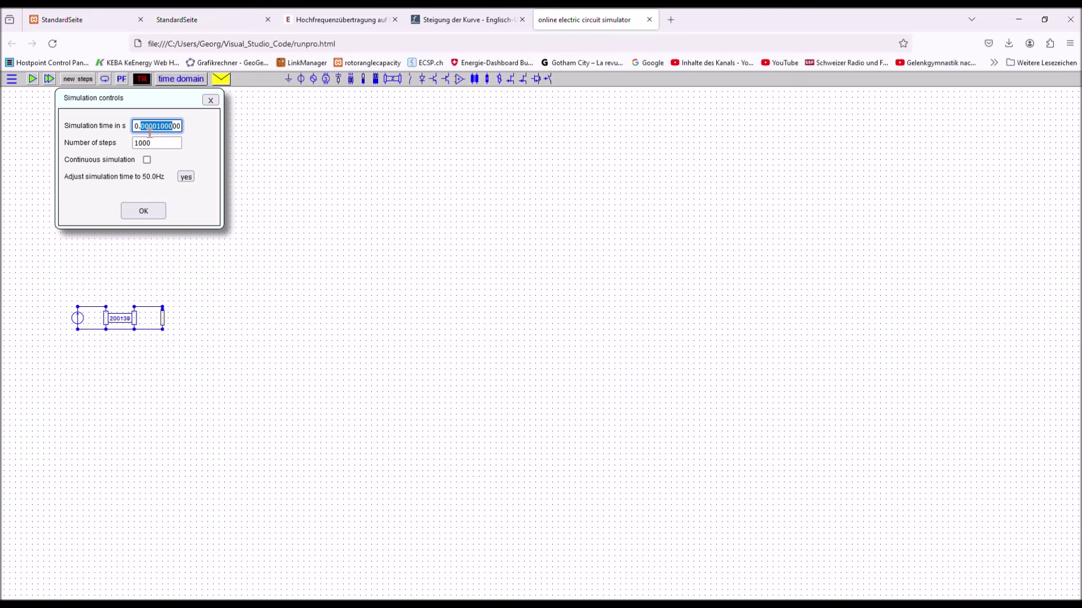
pyautogui.write('1')
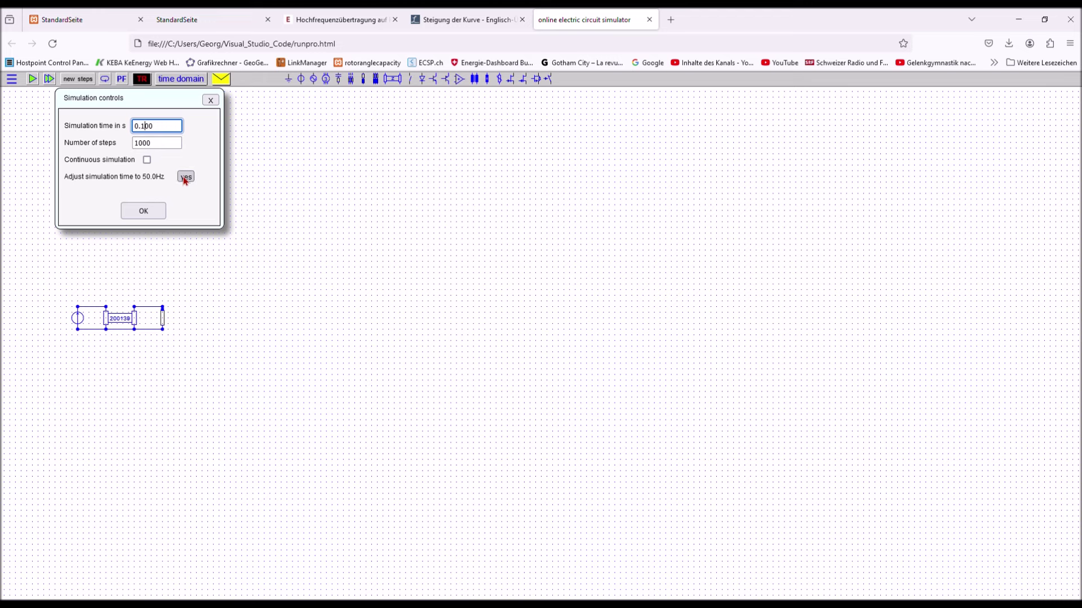
pyautogui.click(185, 178)
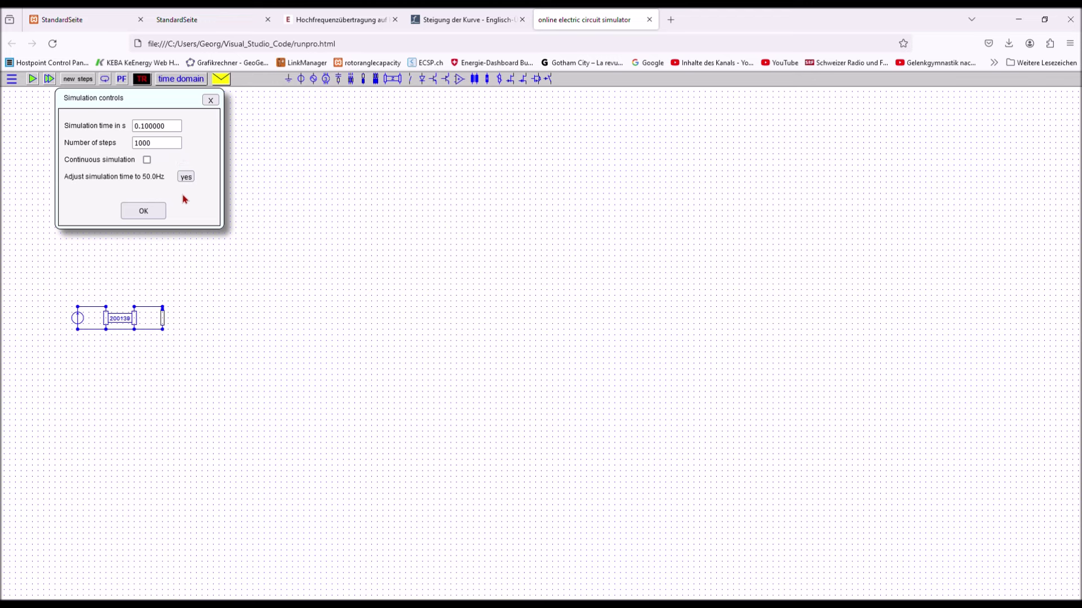
pyautogui.click(143, 211)
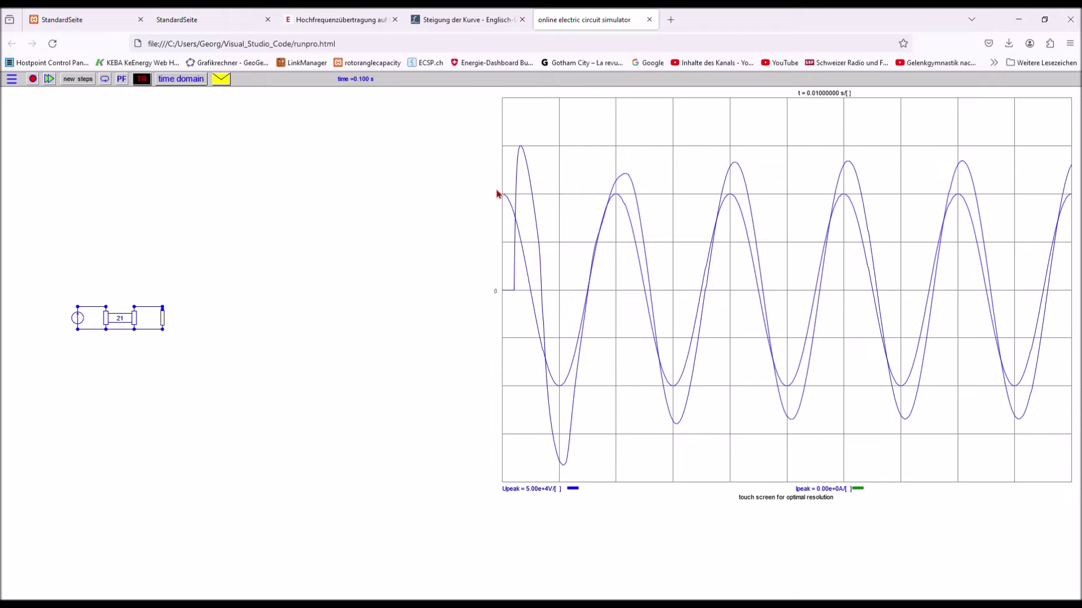
# - Enlarge the plot and read the source and line-end voltage traces at their peaks
pyautogui.moveTo(620, 198)
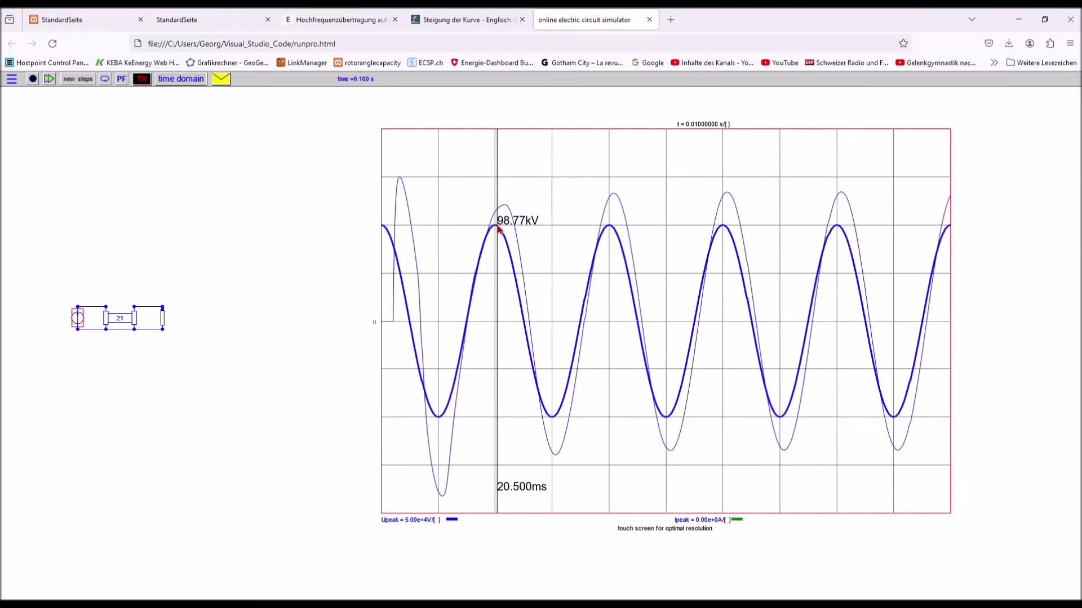
pyautogui.moveTo(387, 135); pyautogui.dragTo(271, 175)
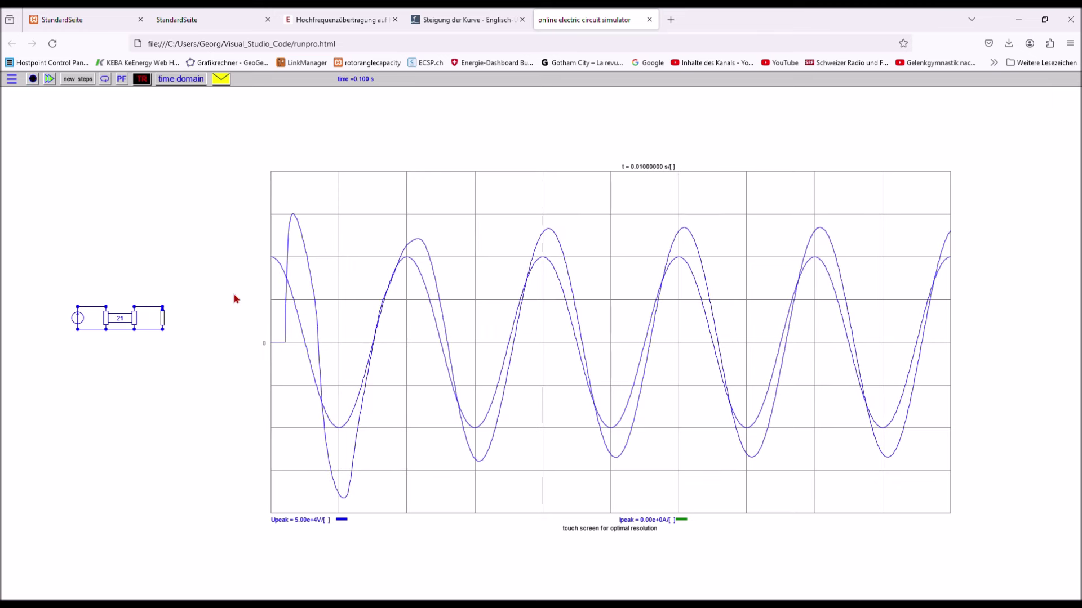
pyautogui.click(276, 262)
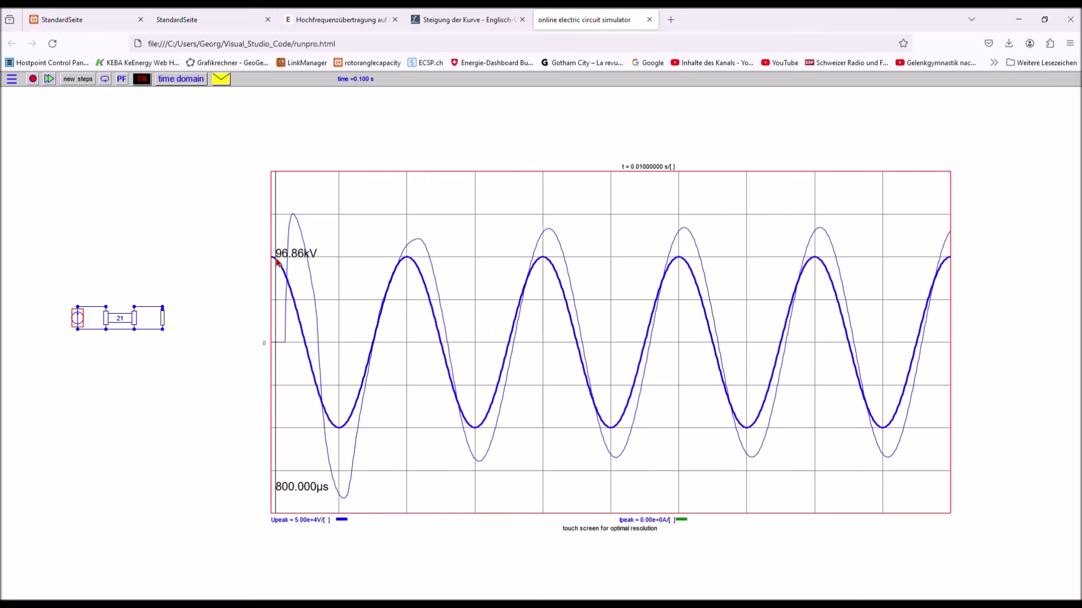
pyautogui.click(292, 216)
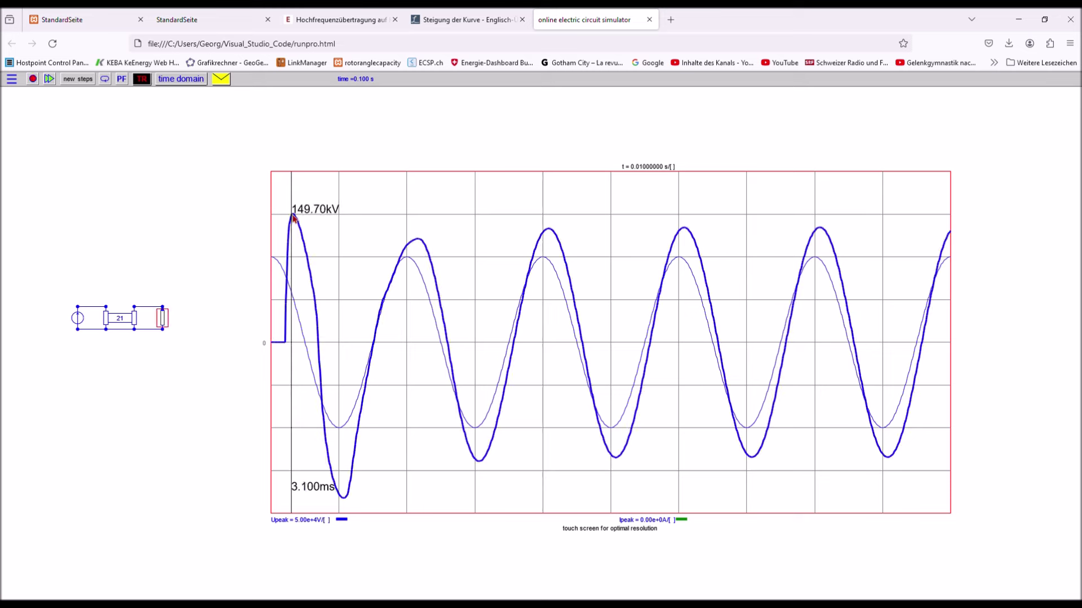
pyautogui.click(237, 197)
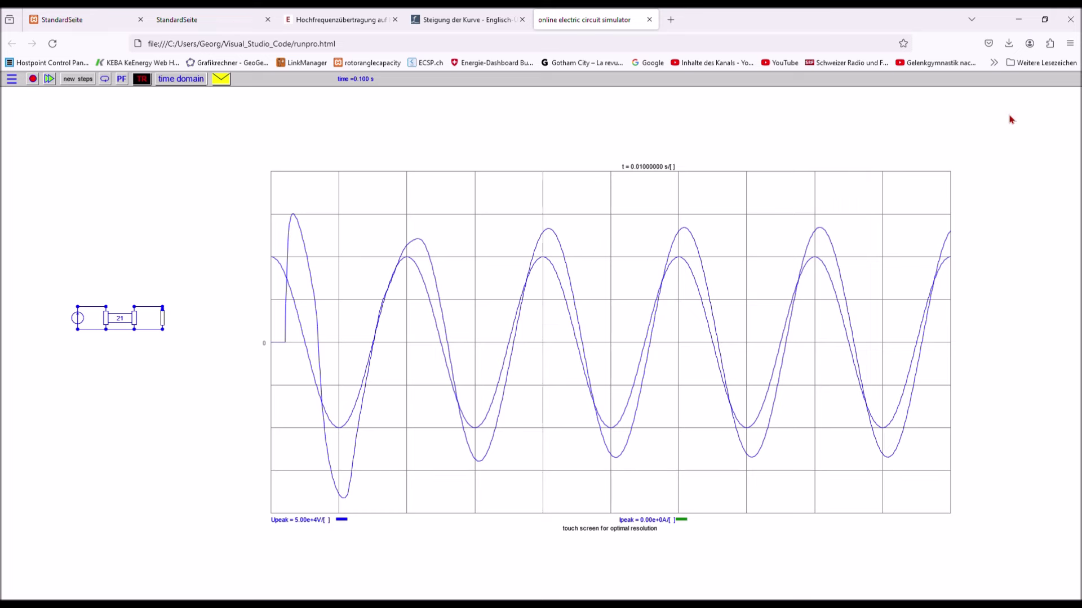
# - In a new circuit tab, confirm the 100E3 V, 50 Hz star source and enter triphase line value 0.2
pyautogui.click(1033, 82)
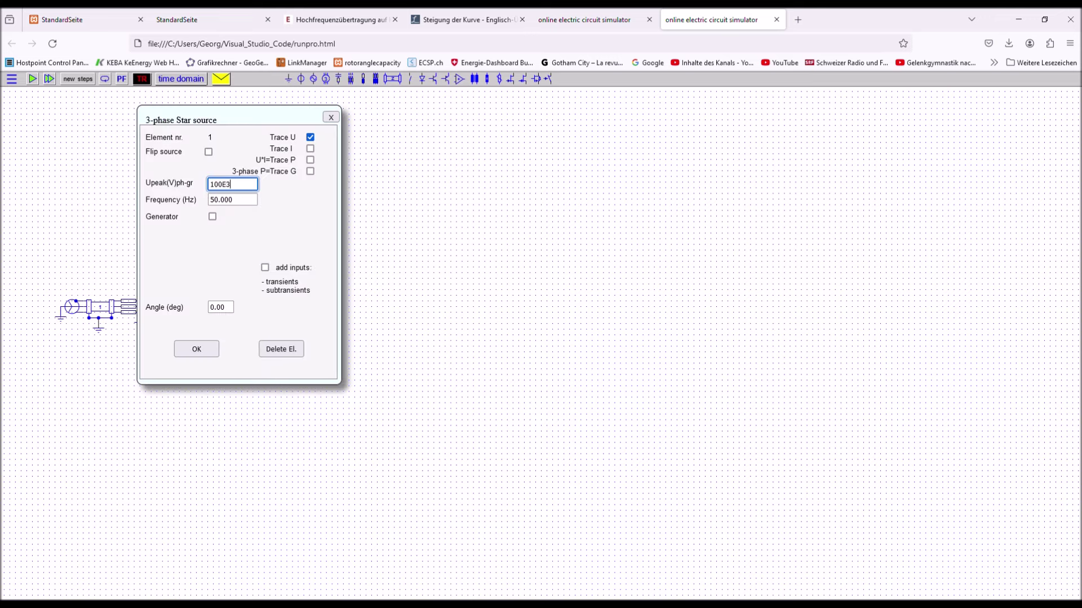
pyautogui.click(206, 352)
pyautogui.click(100, 307)
pyautogui.write('0.')
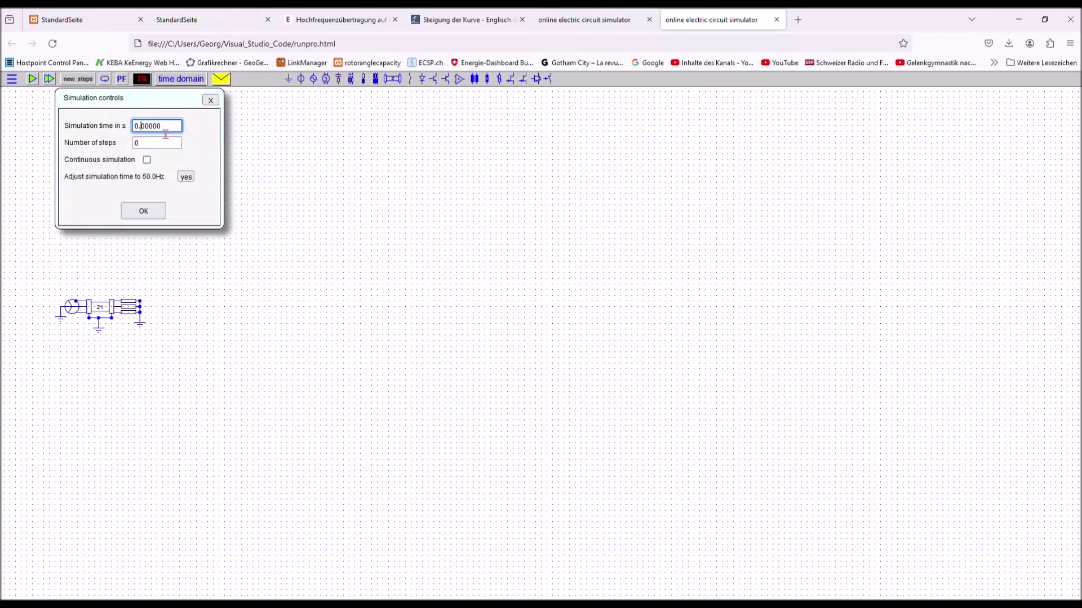
# - Run the three-phase simulation for 0.1 s with 1000 steps, inspect the line-end traces, and return to editing
pyautogui.write('1')
pyautogui.click(186, 177)
pyautogui.click(143, 210)
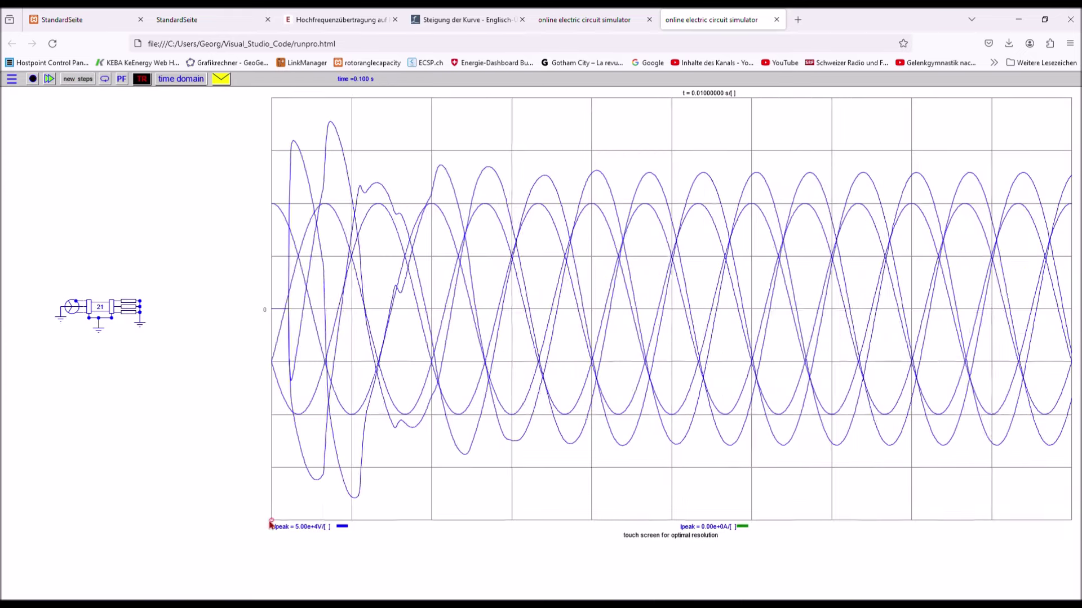
pyautogui.click(133, 309)
pyautogui.doubleClick(133, 309)
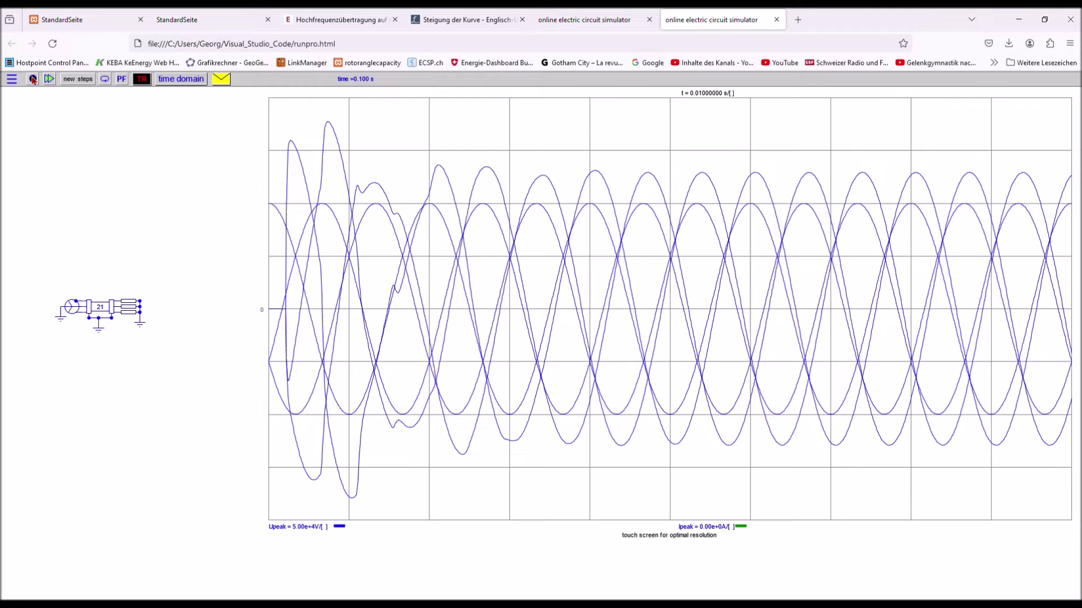